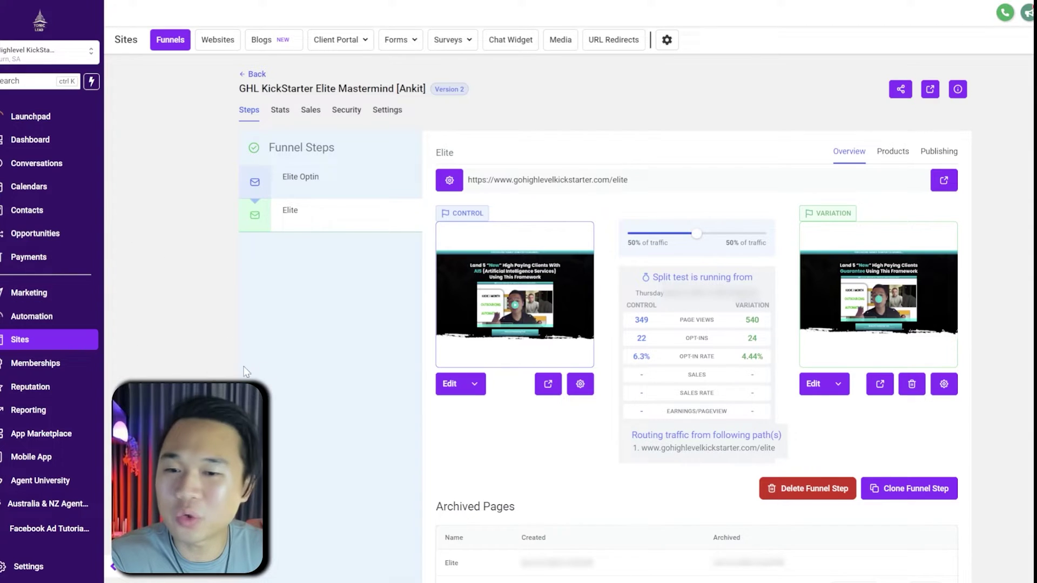
Review the split test numbers, including the control's 50% traffic share, then view Jacob's Workflow 2 stats
scroll(660, 412, "down", 1)
scroll(655, 406, "up", 1)
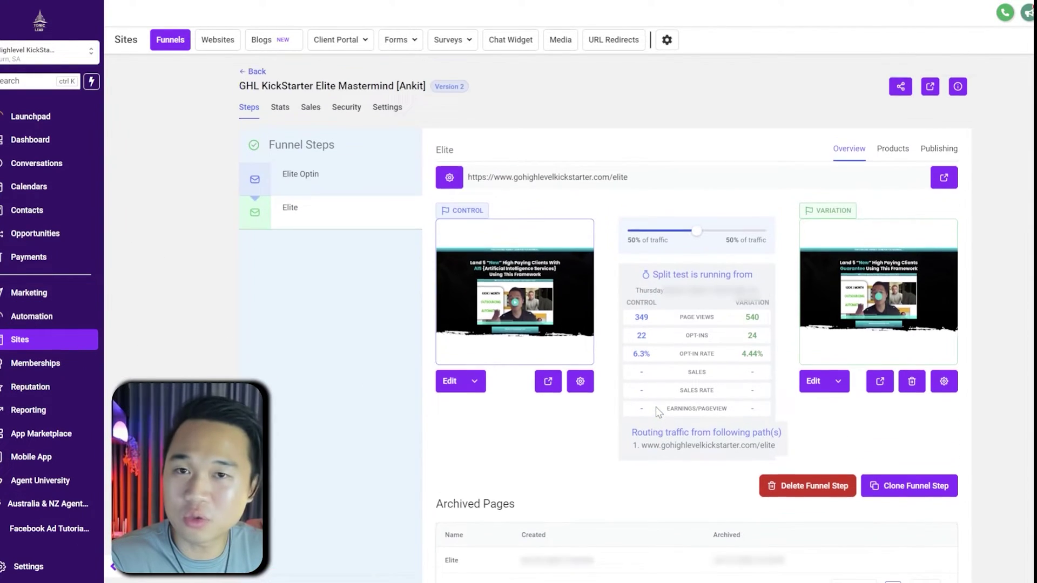
scroll(655, 407, "down", 1)
scroll(658, 413, "up", 1)
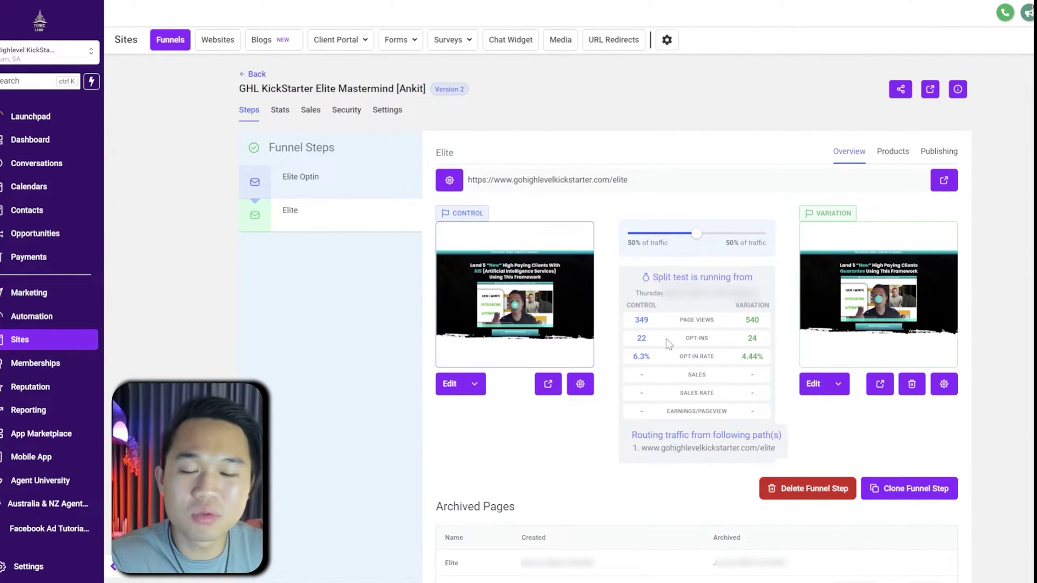
scroll(705, 403, "down", 1)
scroll(705, 403, "up", 1)
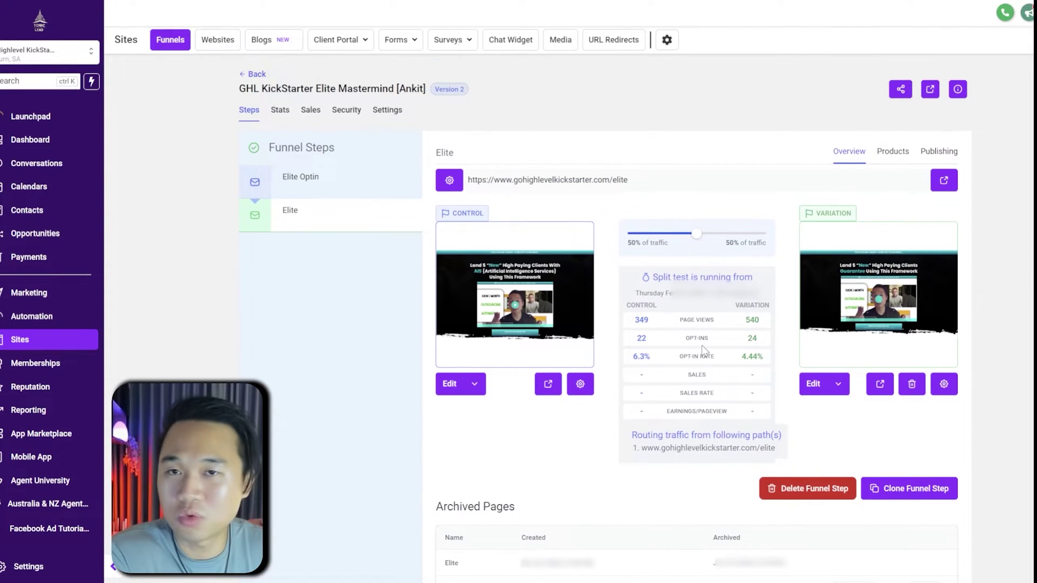
scroll(698, 351, "down", 1)
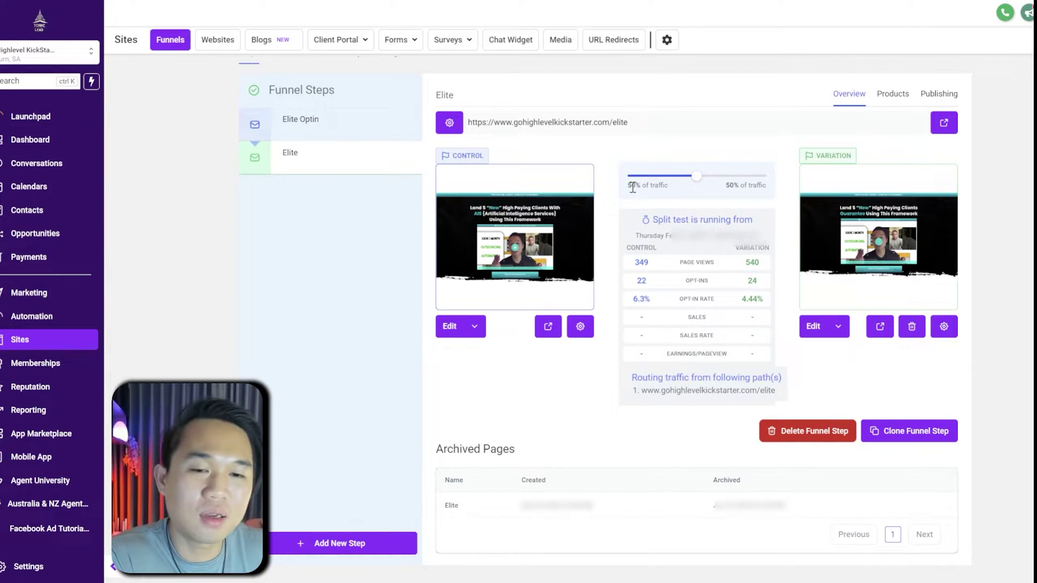
left_click_drag(627, 187, 644, 187)
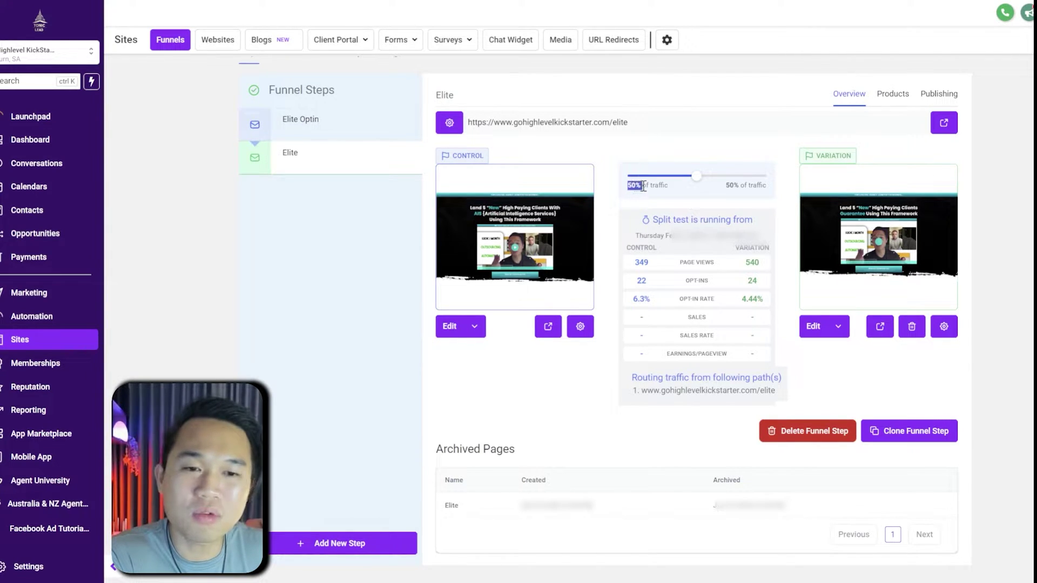
left_click(727, 189)
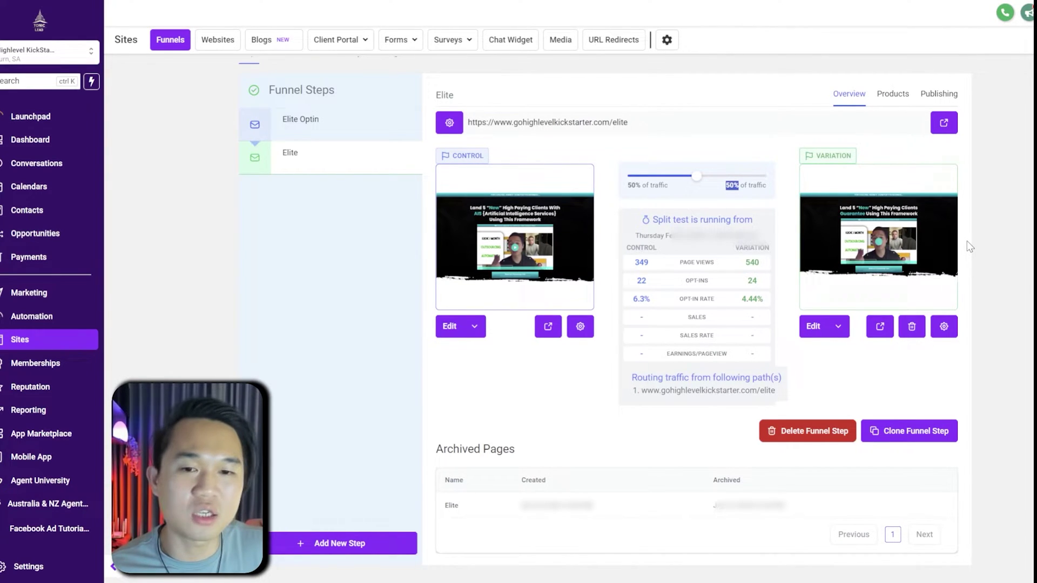
mouse_move(883, 284)
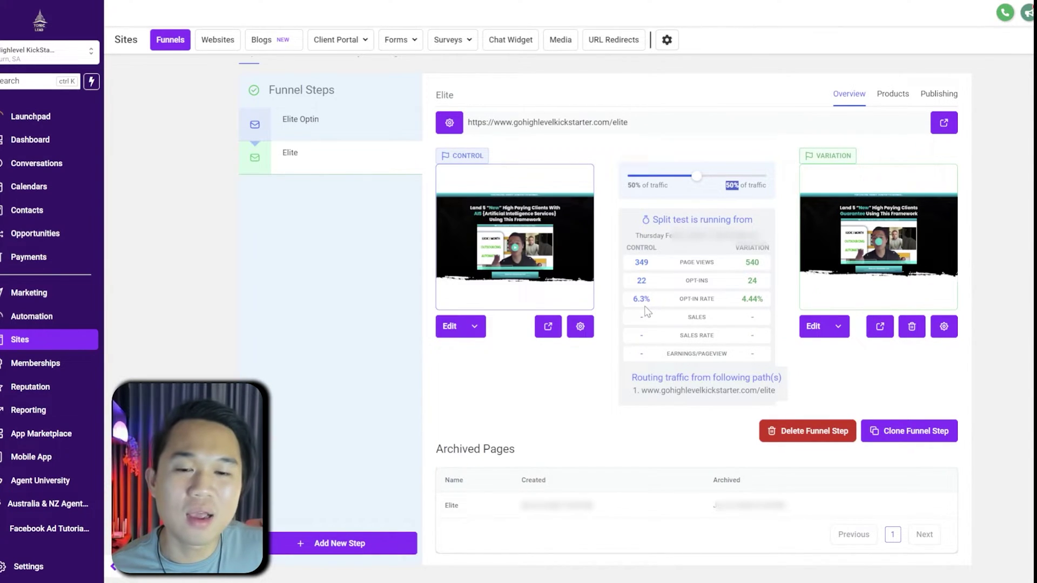
mouse_move(575, 254)
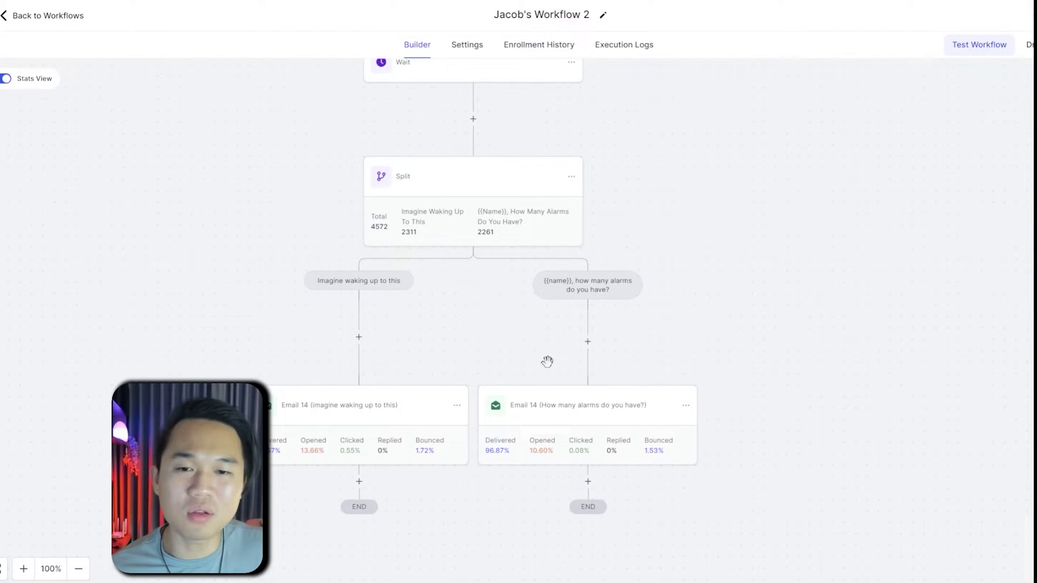
Scroll down to look over the workflows
scroll(427, 334, "down", 1)
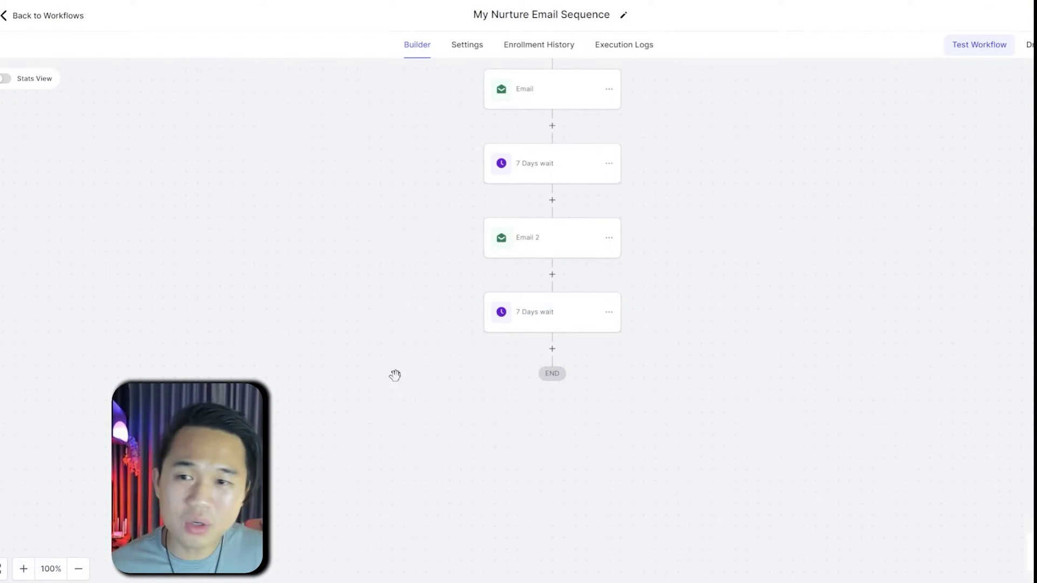
Leave the workflow, open the My website funnel under Sites, then return to the Funnels list
left_click(8, 19)
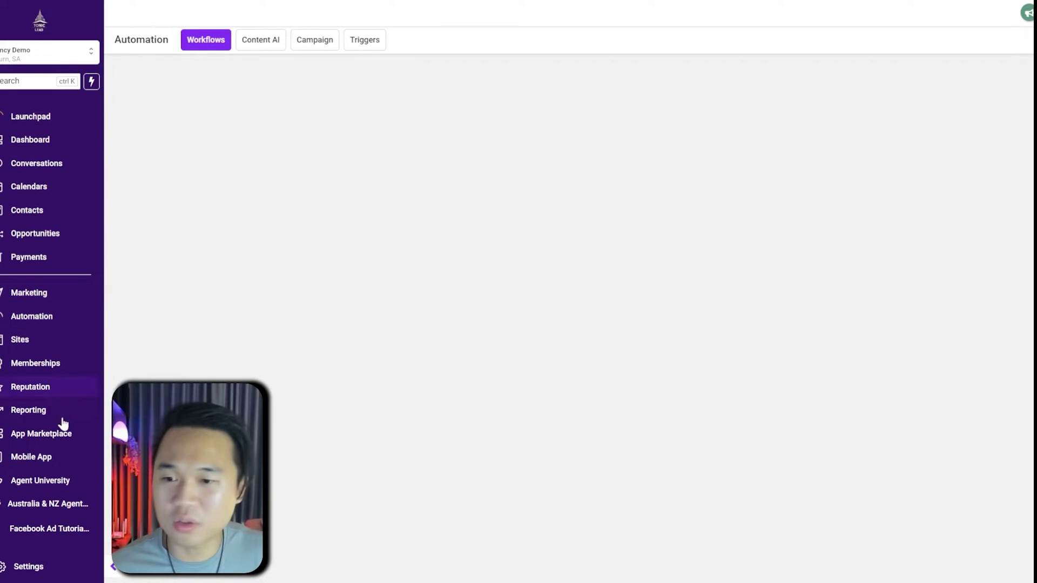
left_click(28, 339)
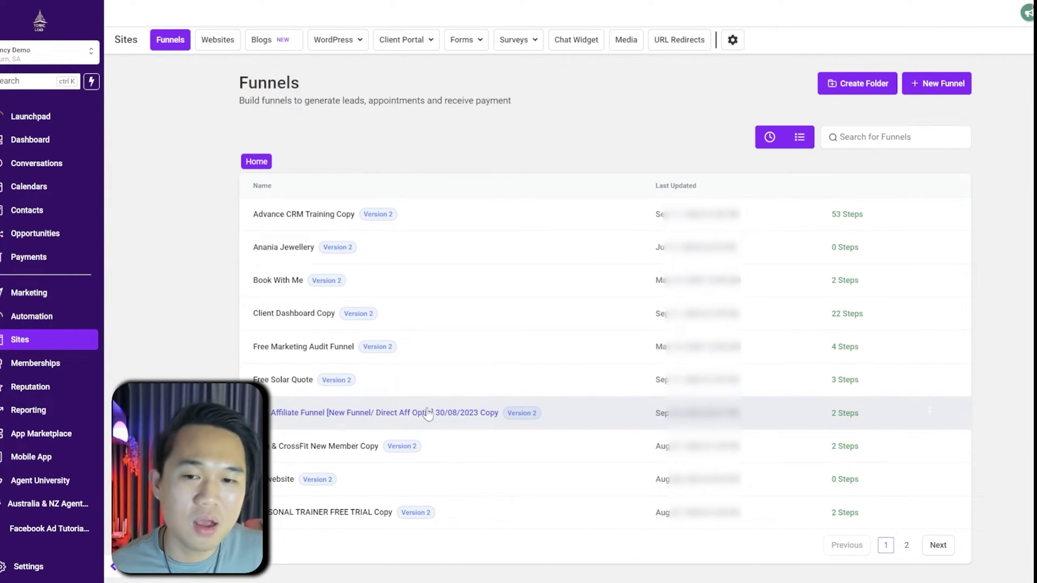
left_click(278, 479)
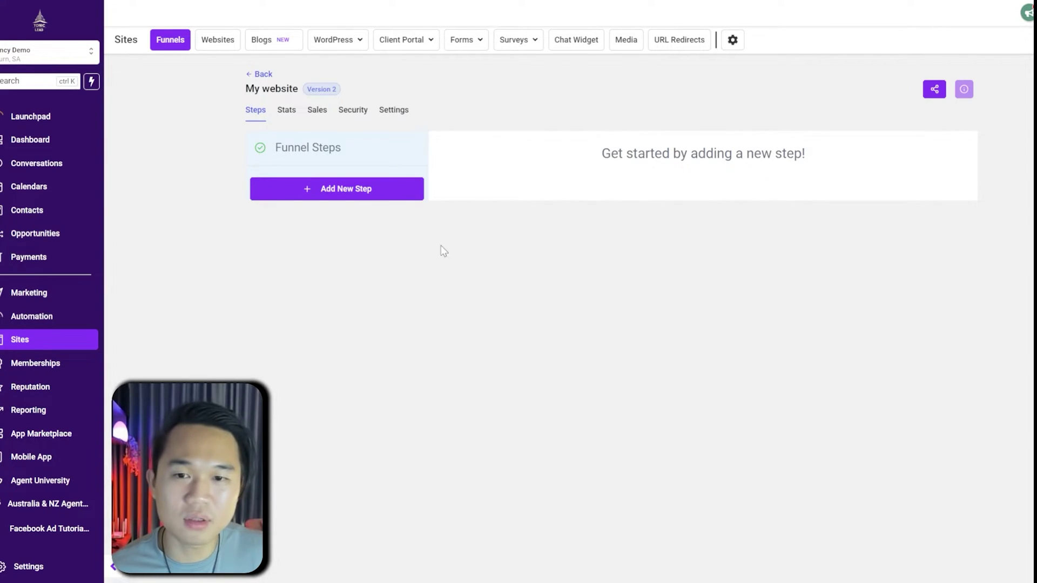
left_click(253, 76)
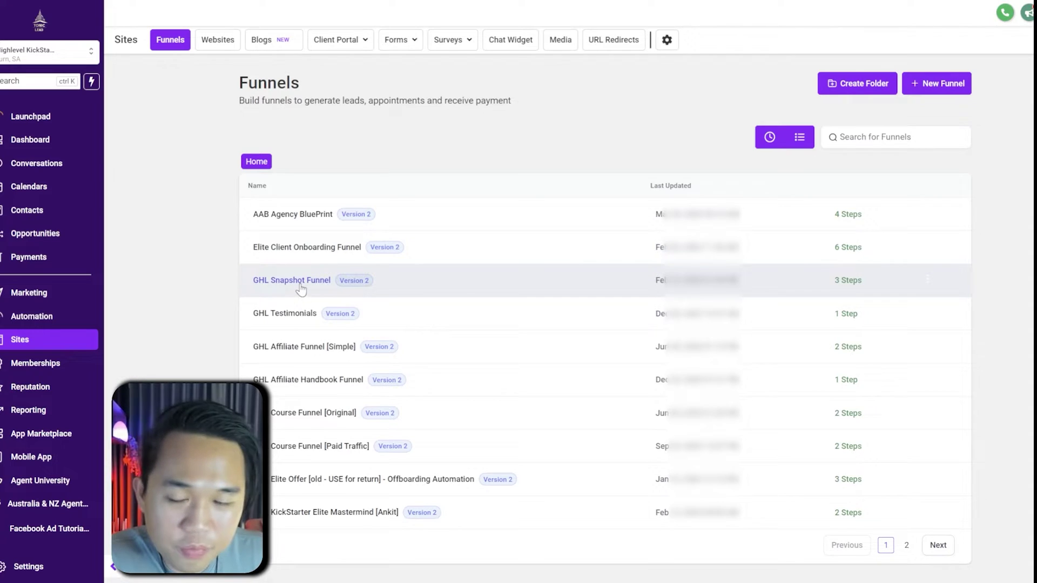
left_click(303, 289)
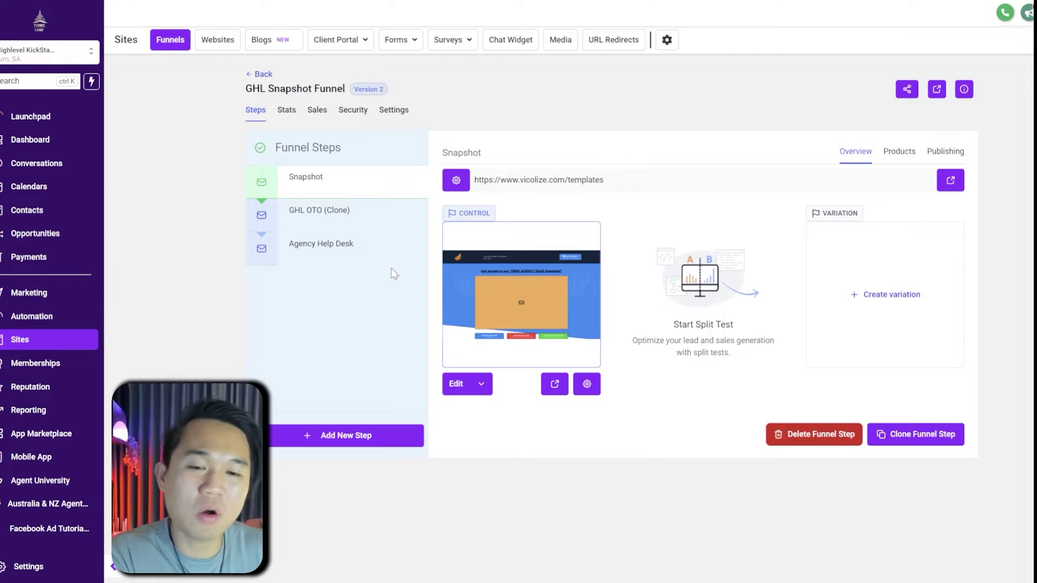
mouse_move(398, 238)
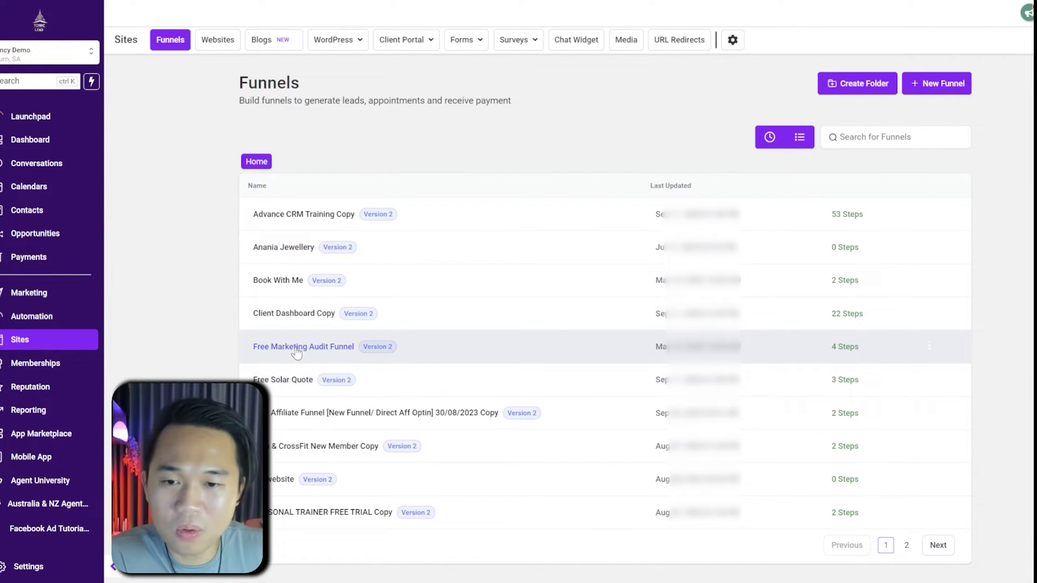
Open the Free Marketing Audit Funnel and attempt a variation, which is blocked by the domain requirement
left_click(297, 348)
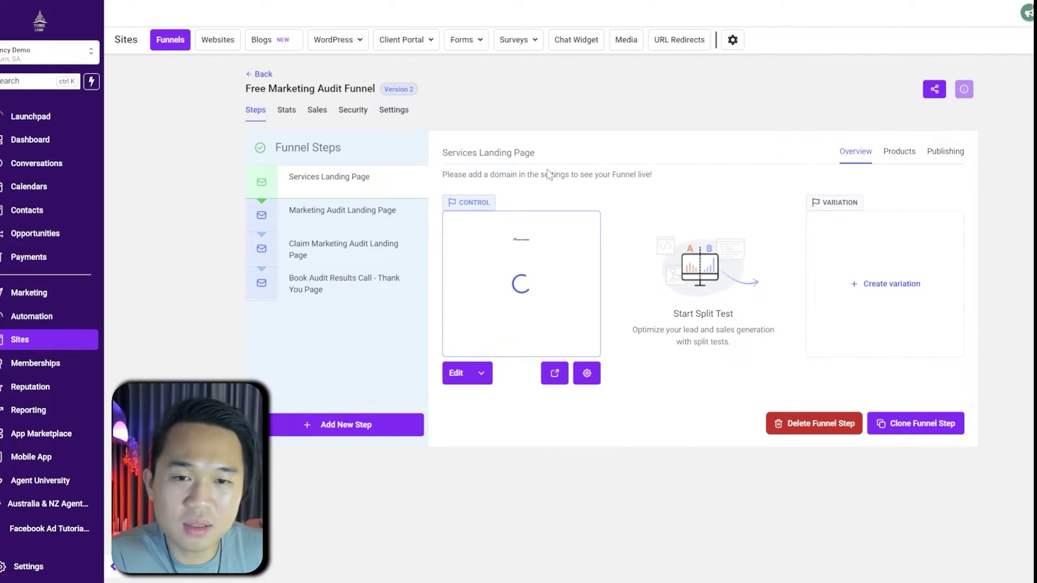
left_click_drag(447, 174, 578, 175)
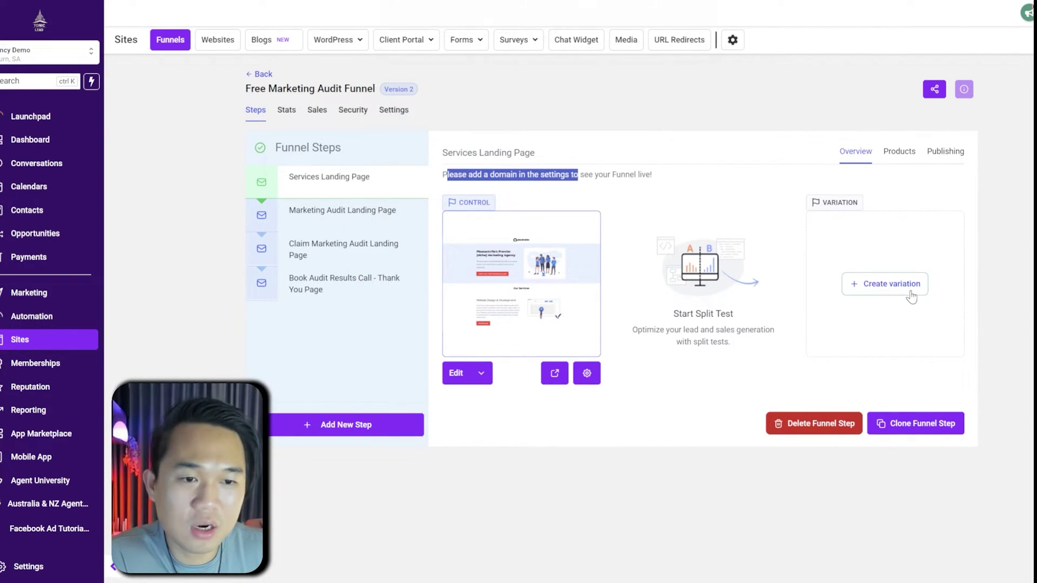
left_click(886, 284)
left_click_drag(413, 17, 645, 17)
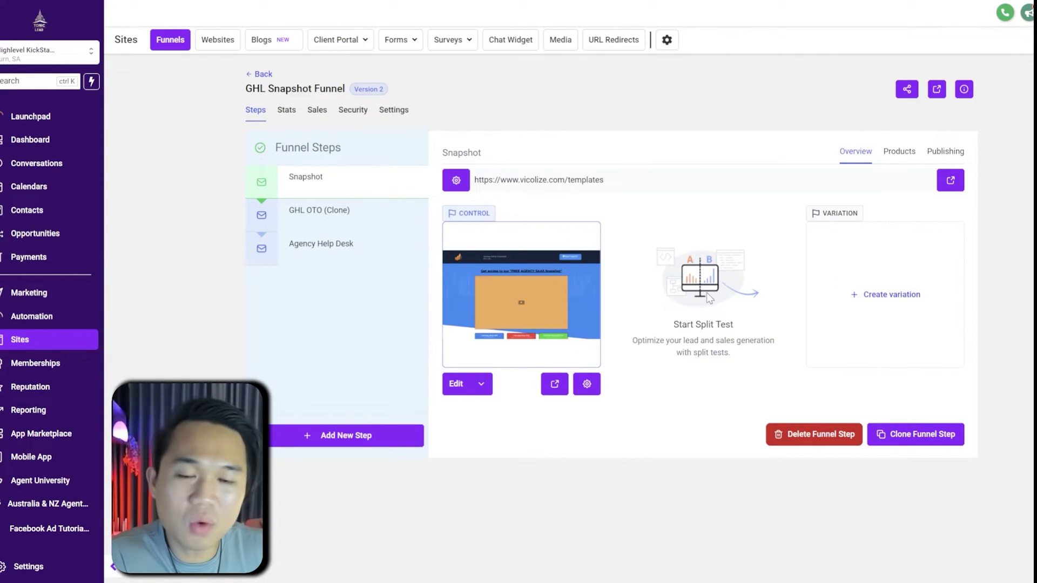
Create the Snapshot step's variation as a duplicate of the control page and open it for editing
left_click(888, 295)
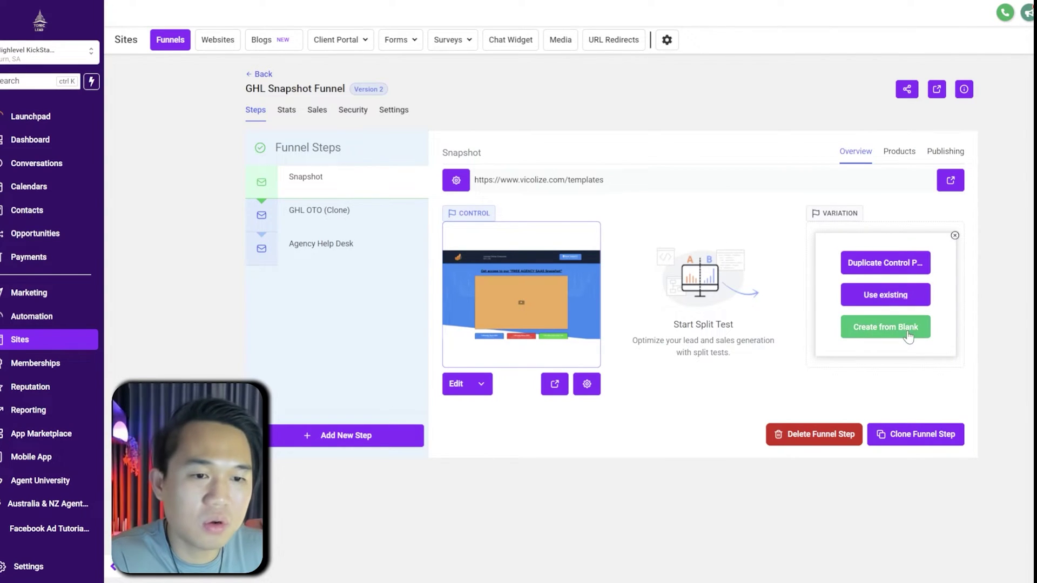
left_click(894, 272)
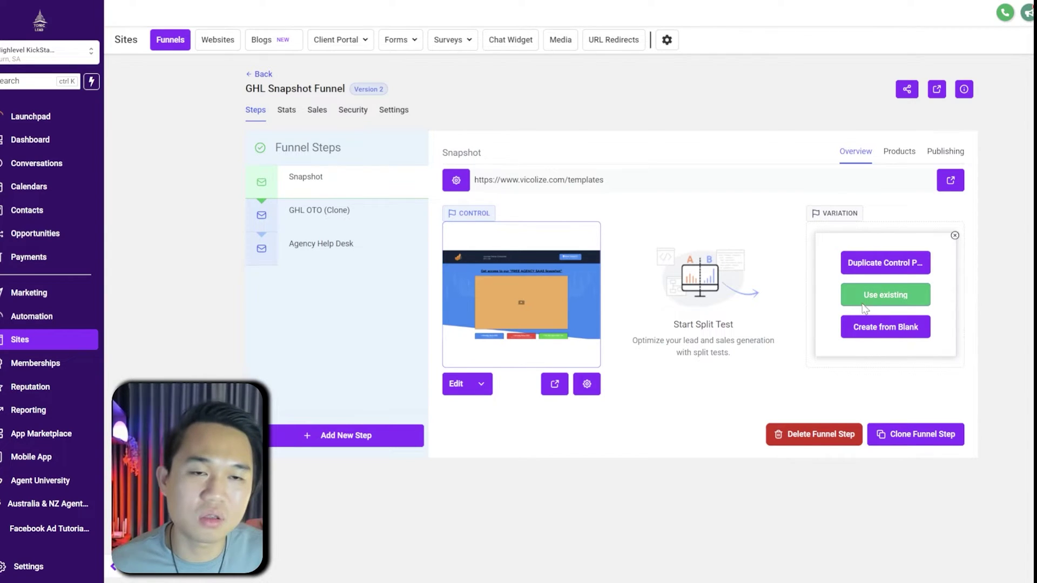
left_click(864, 263)
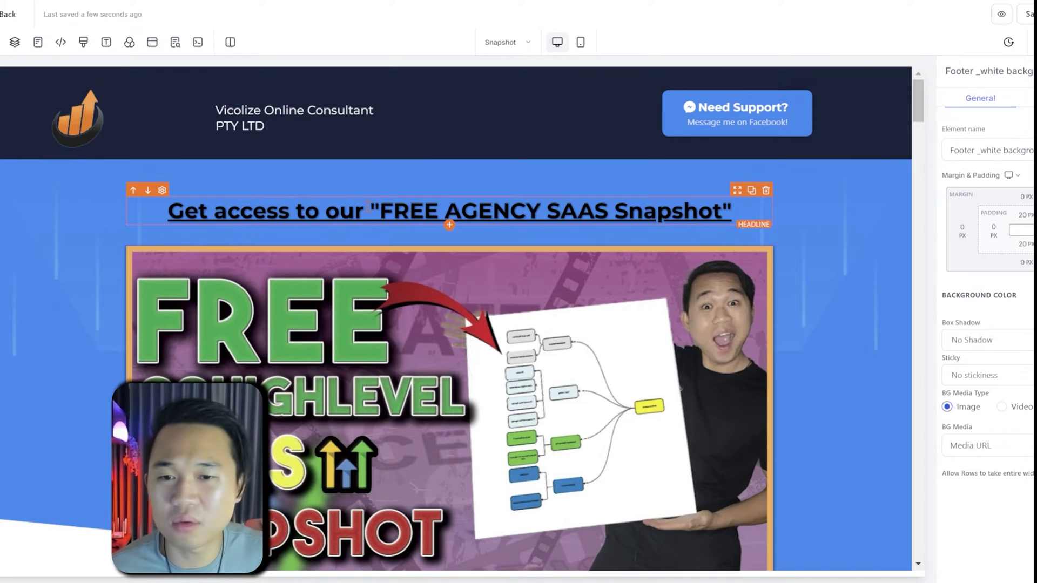
Delete 'Get access to our' so the headline reads 'FREE AGENCY SAAS Snapshot', then return to the steps
left_click(364, 211)
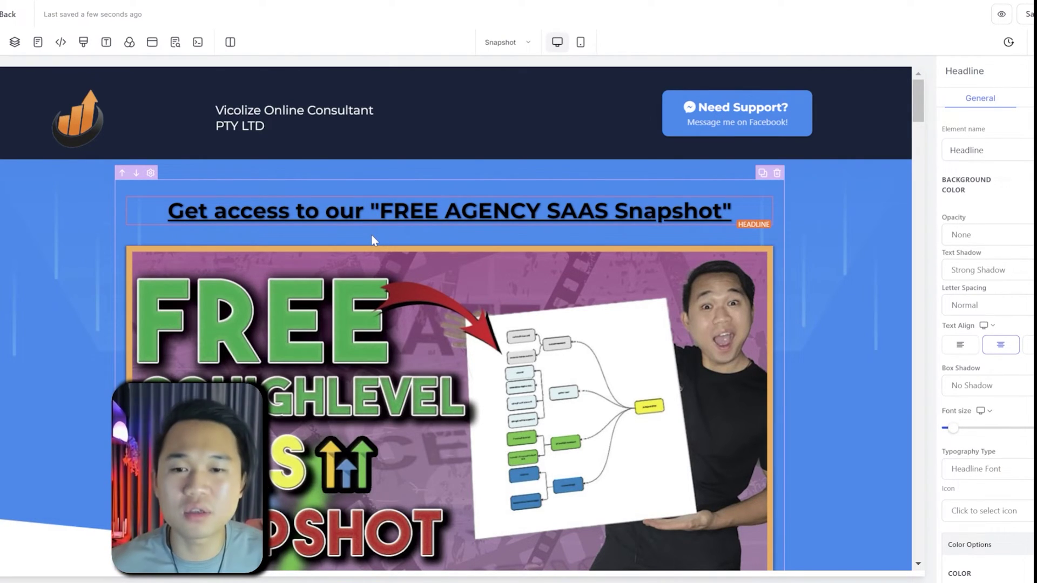
left_click_drag(366, 215, 174, 200)
key("BackSpace")
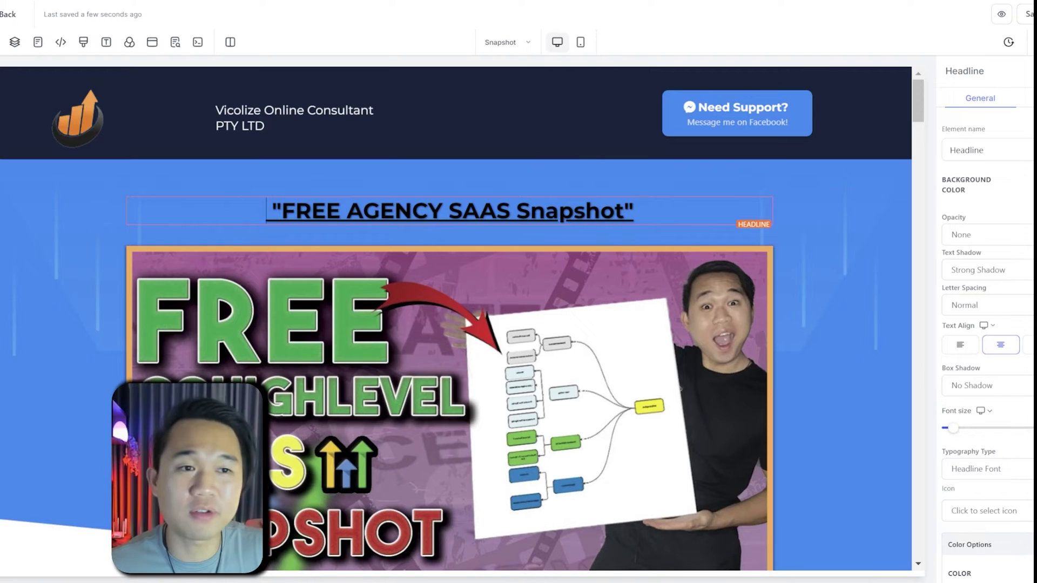
left_click(175, 42)
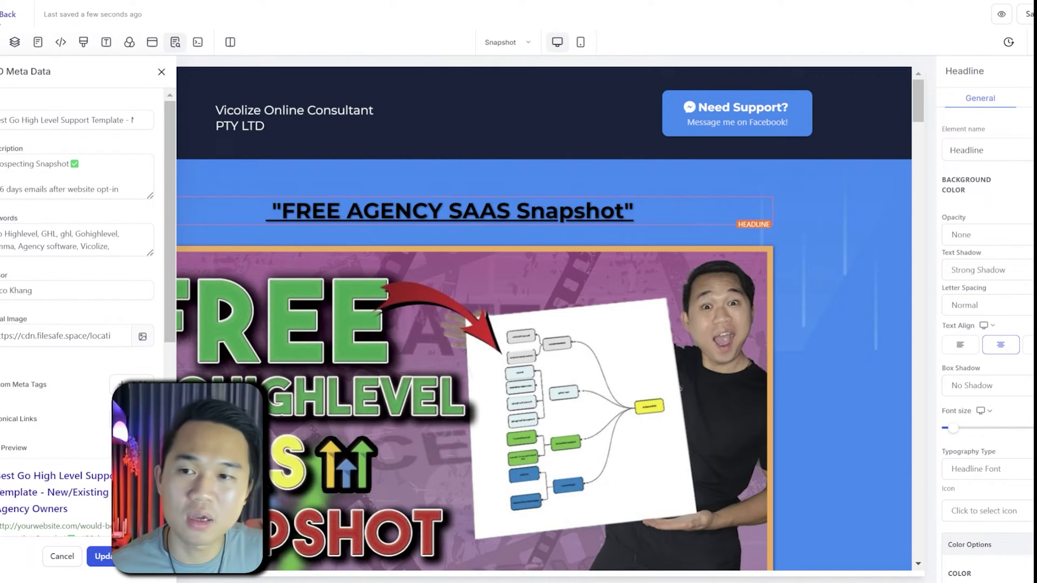
left_click(7, 14)
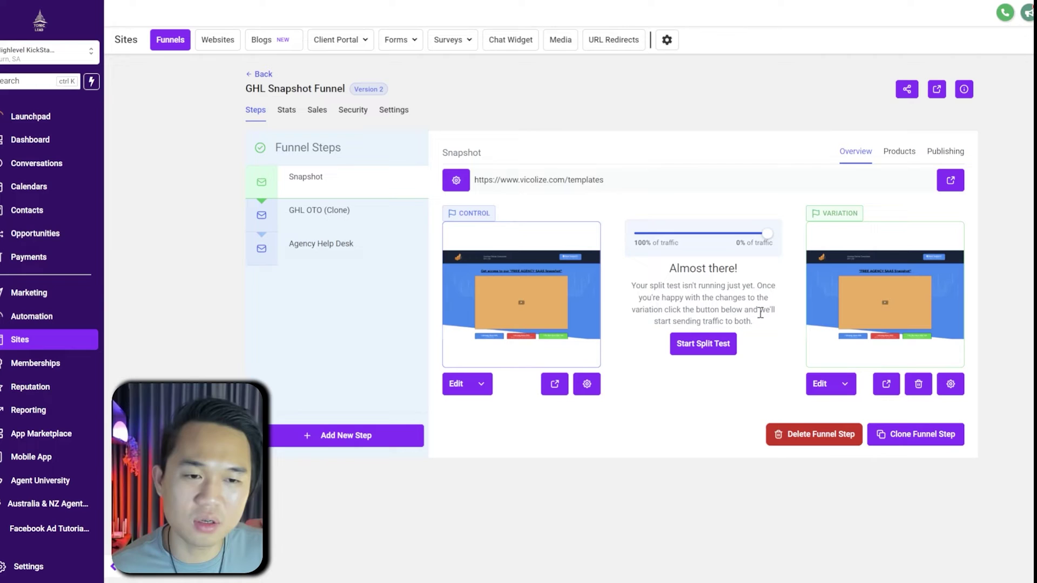
Start the Snapshot split test with traffic divided 50/50 between control and variation
left_click(702, 348)
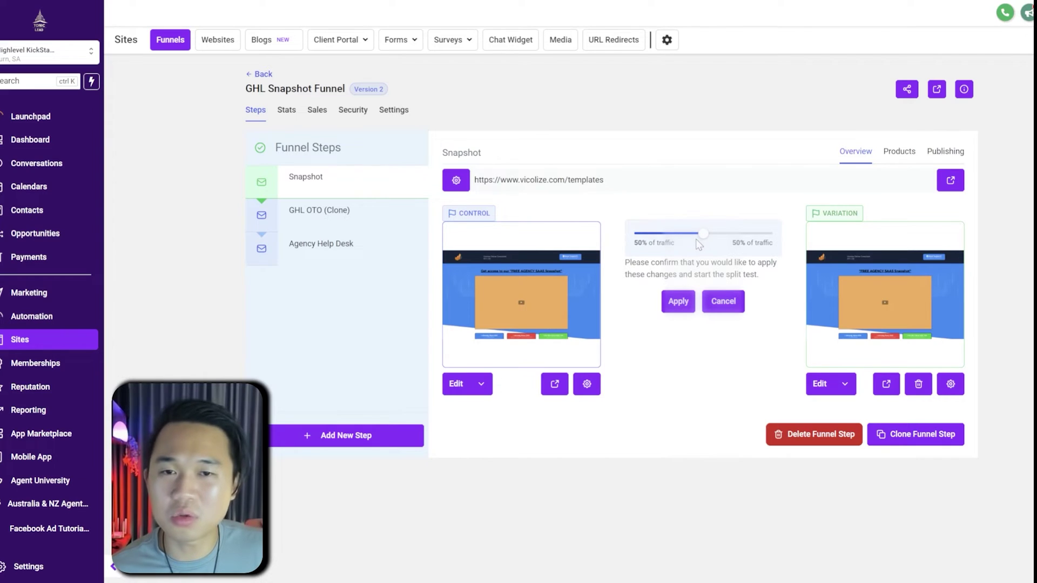
left_click(682, 302)
left_click(627, 57)
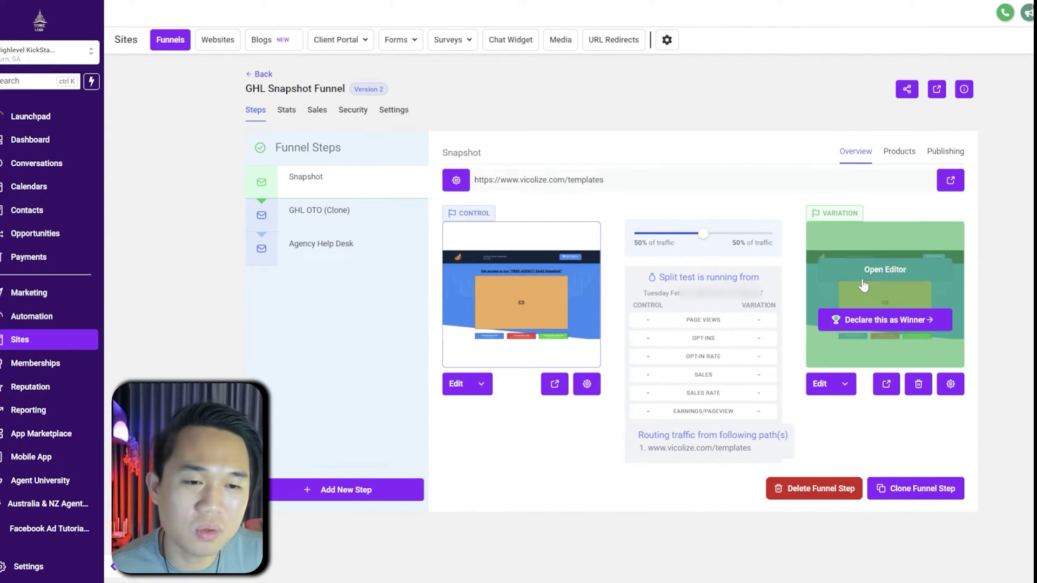
mouse_move(562, 335)
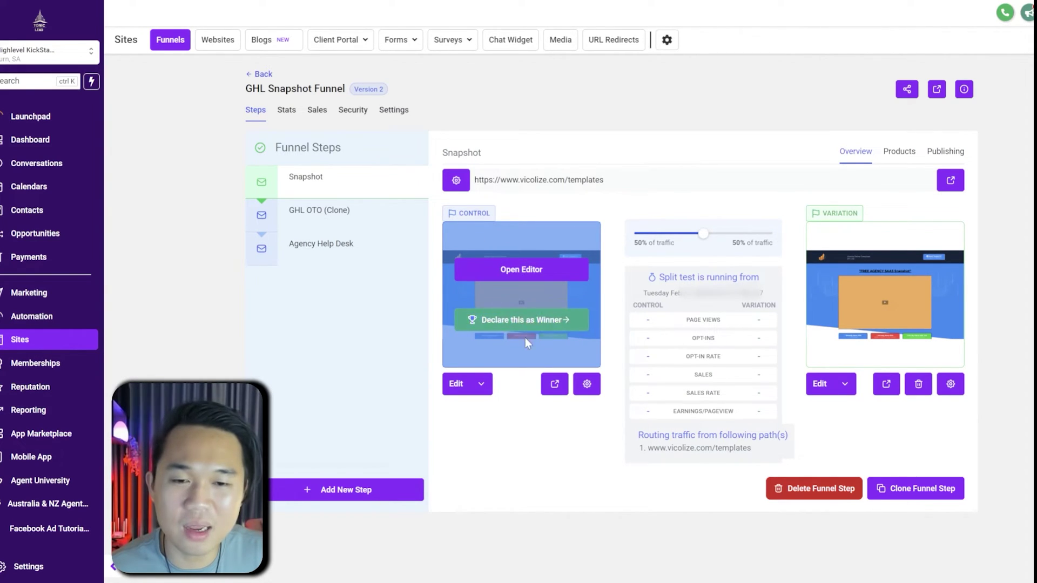
Declare the Snapshot control page the winner, deleting the variation and archiving Snapshot
mouse_move(880, 332)
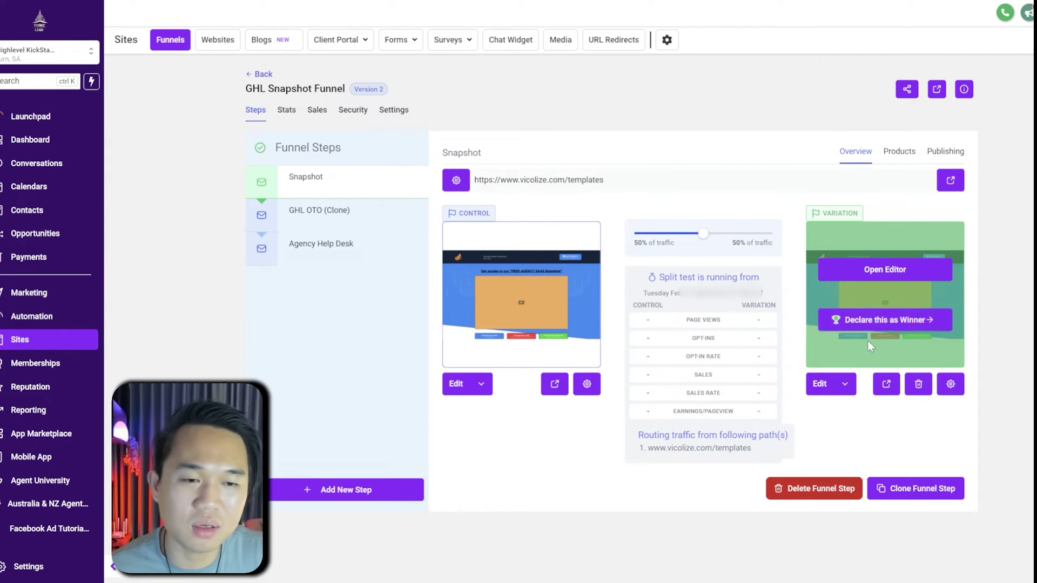
left_click(532, 323)
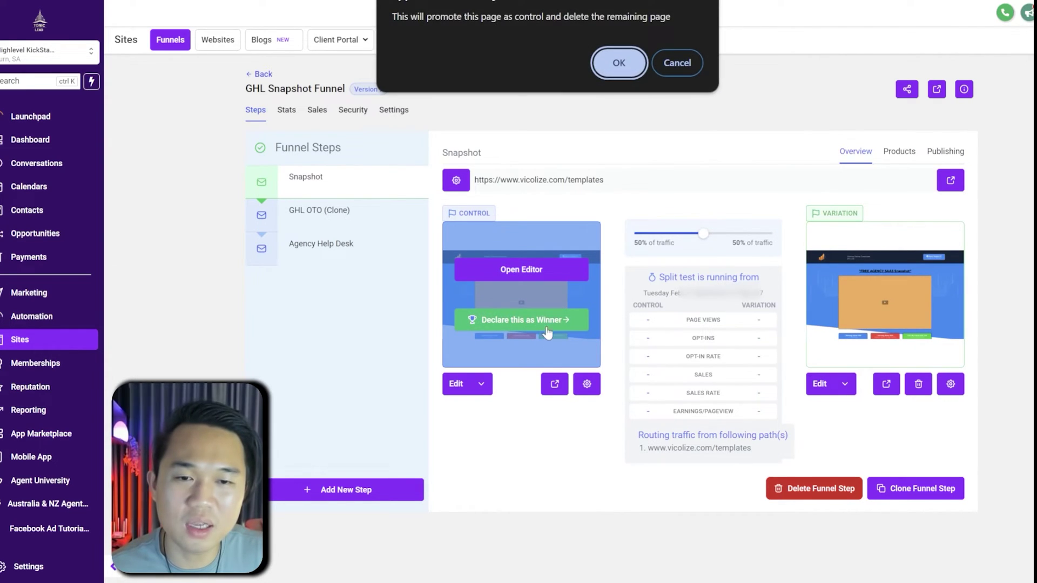
left_click(618, 55)
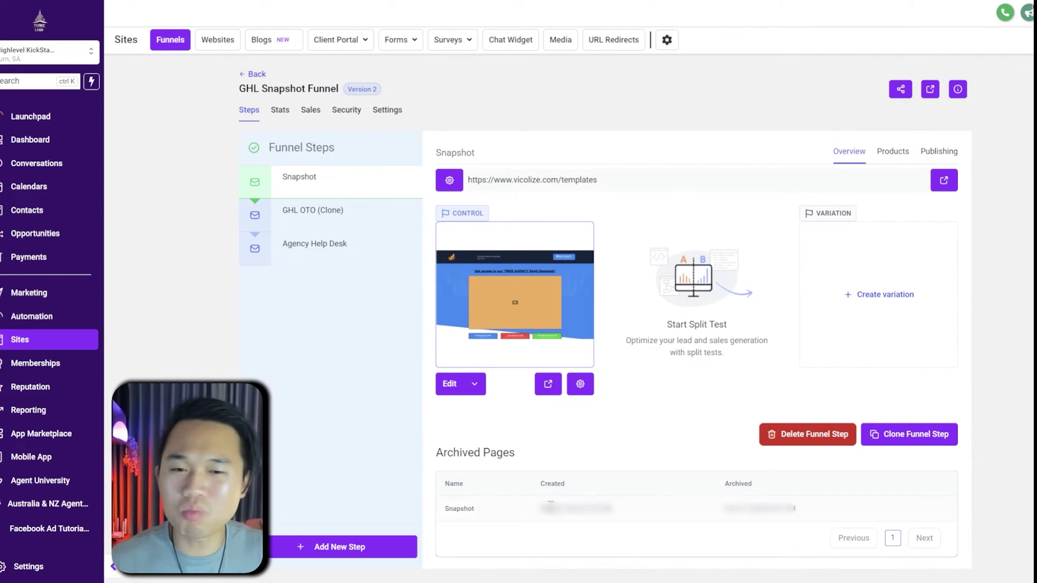
left_click_drag(483, 502, 790, 533)
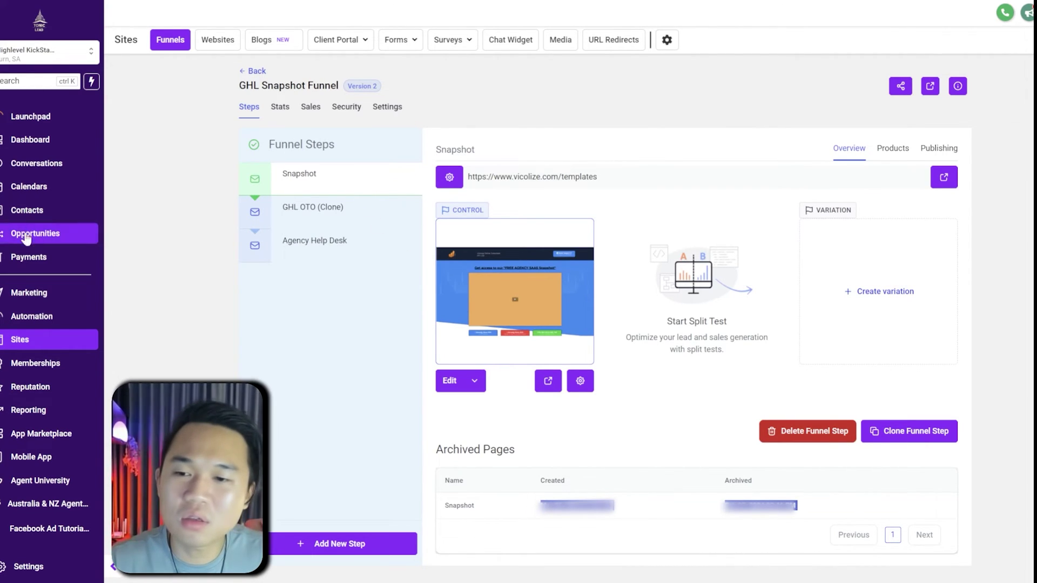
left_click(42, 323)
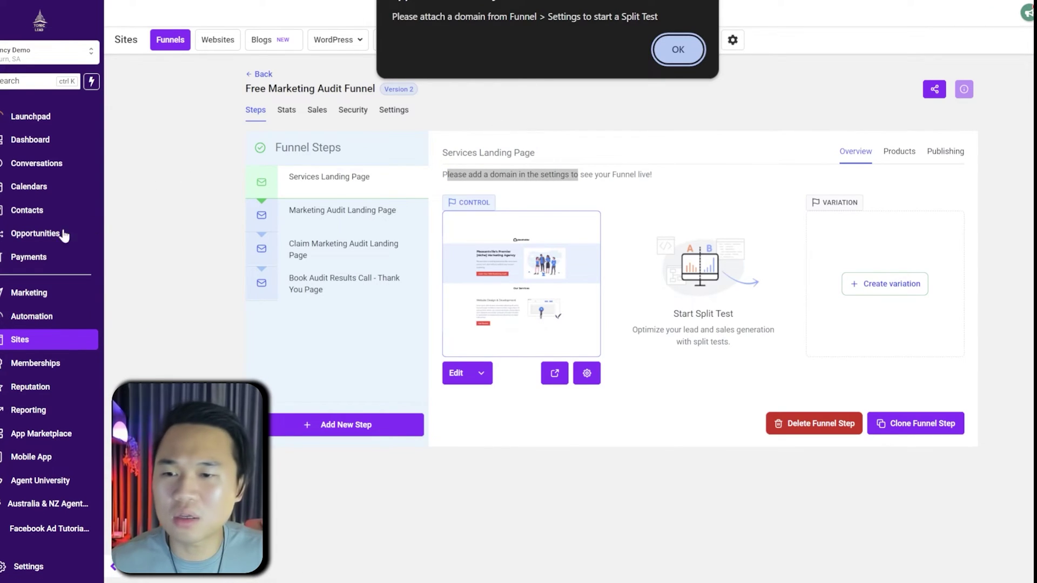
Open My Nurture Email Sequence from the Automation list and scroll through its emails and 7-day waits
left_click(31, 318)
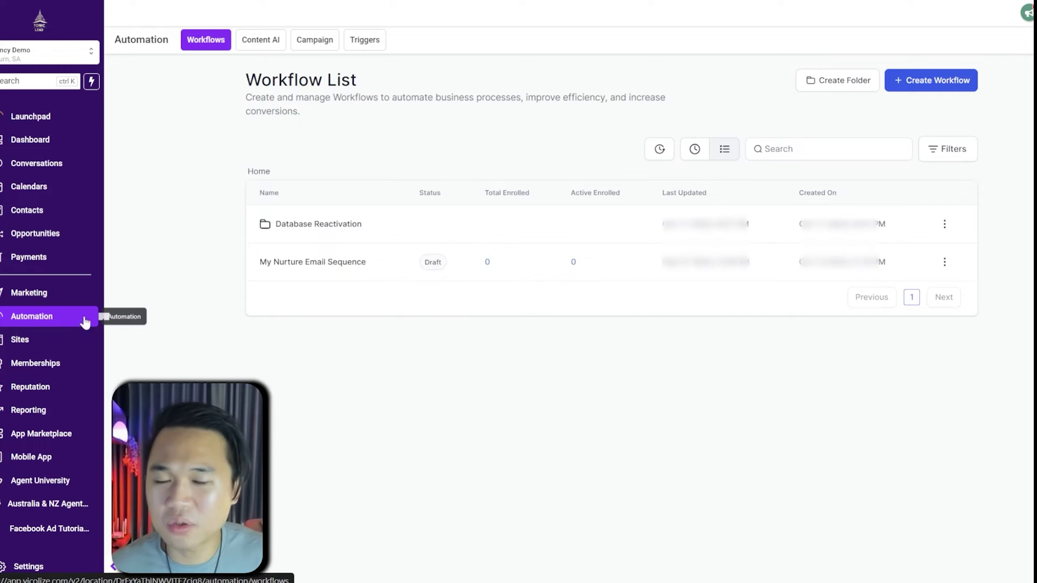
left_click(305, 270)
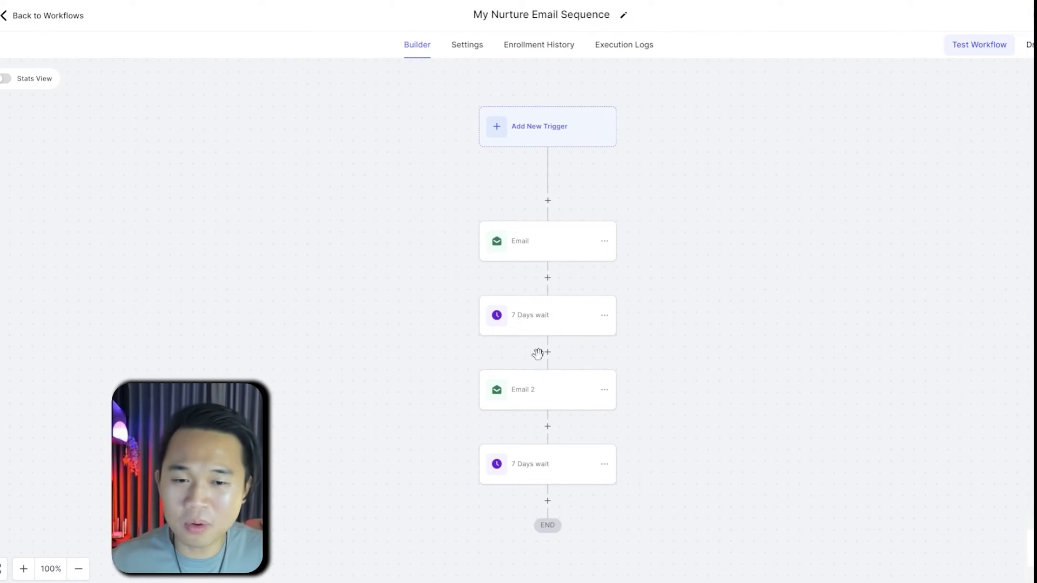
scroll(536, 352, "down", 3)
scroll(545, 377, "up", 2)
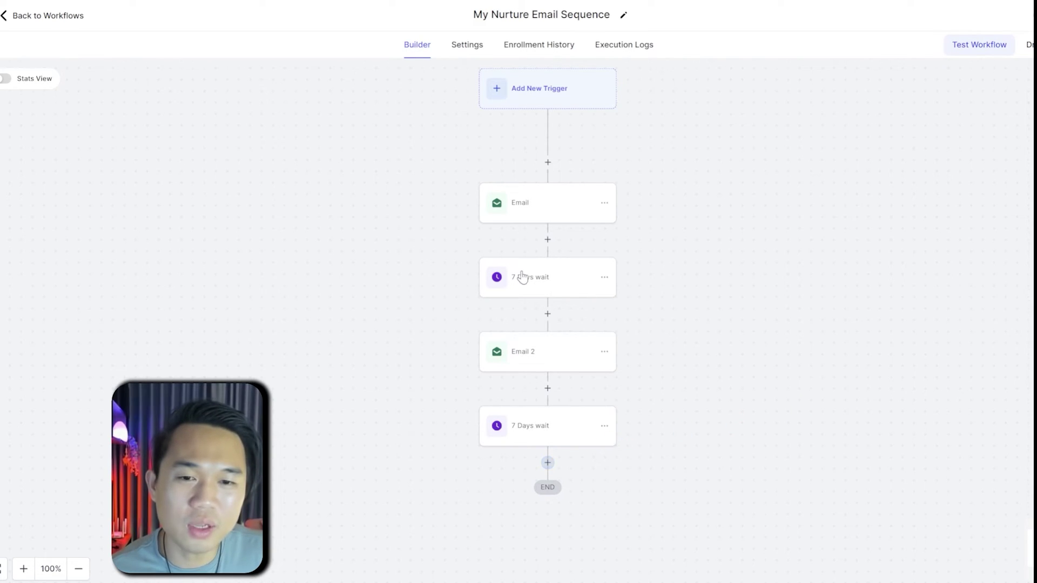
scroll(540, 303, "up", 3)
scroll(551, 340, "down", 6)
scroll(552, 350, "up", 2)
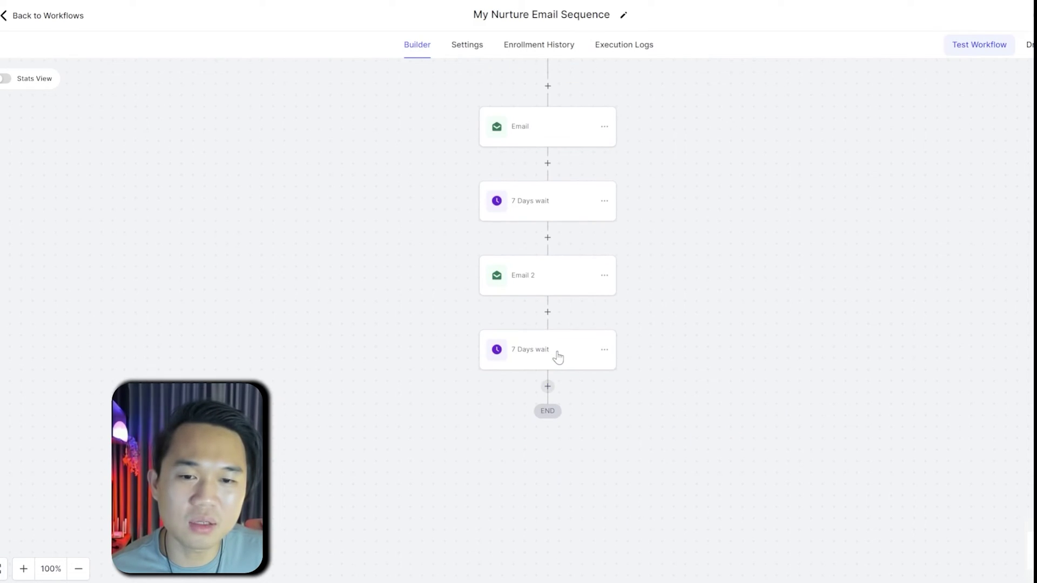
Add a Random Split after the second 7-day wait, branching into Path A and Path B
left_click(548, 385)
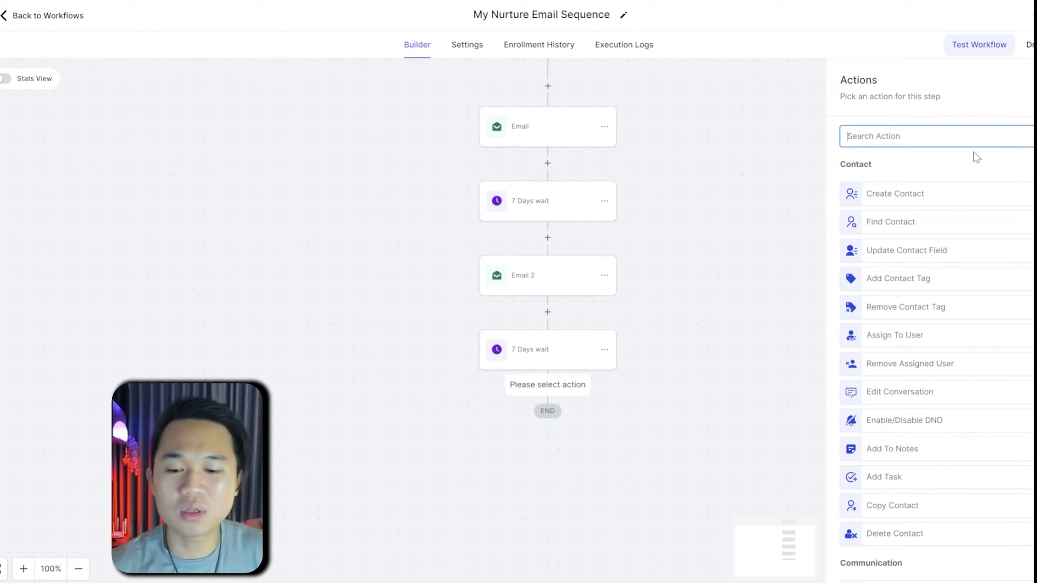
type("spli")
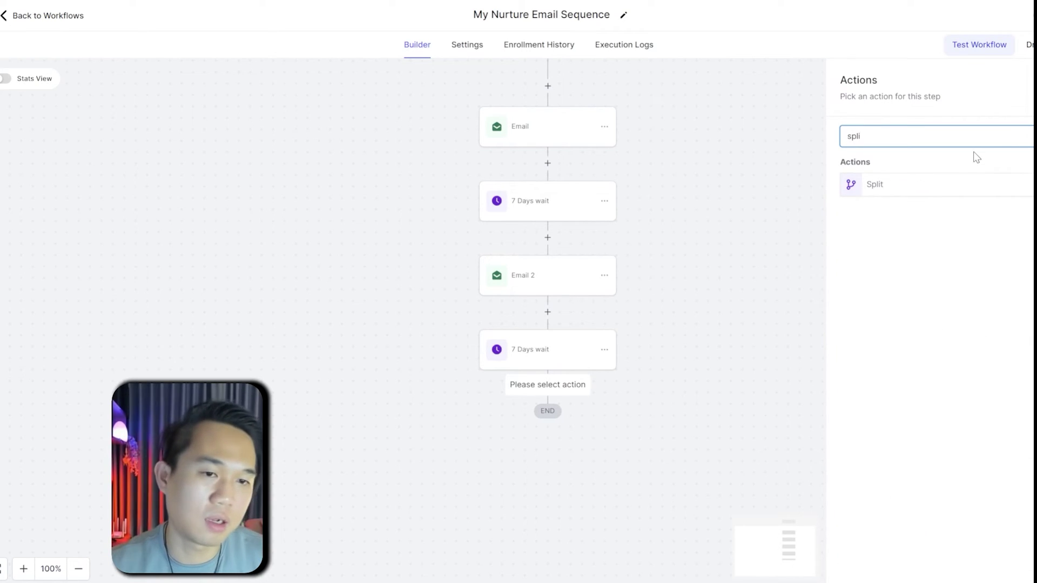
left_click(948, 182)
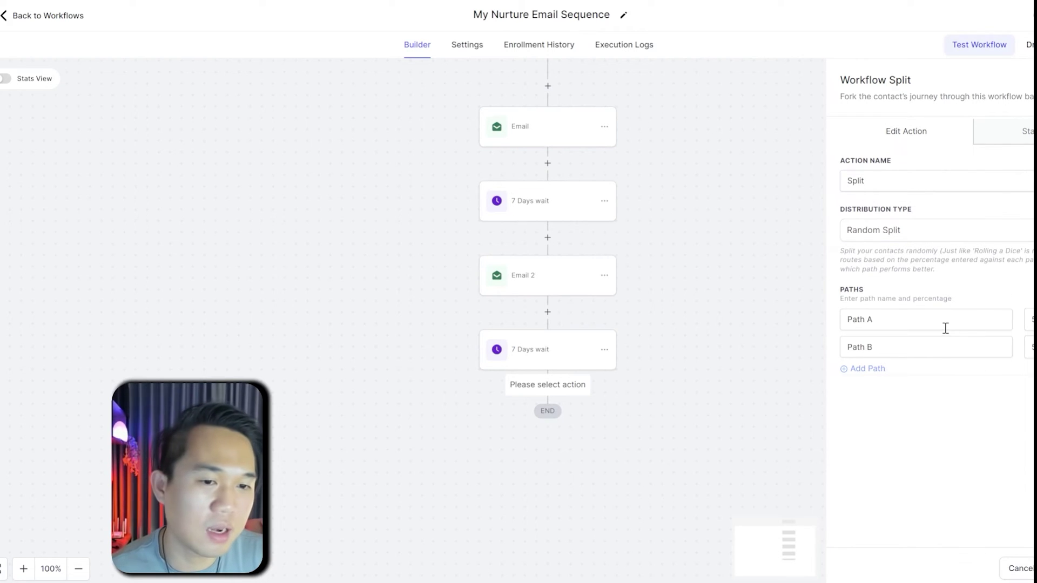
left_click_drag(876, 323, 848, 374)
left_click(858, 373)
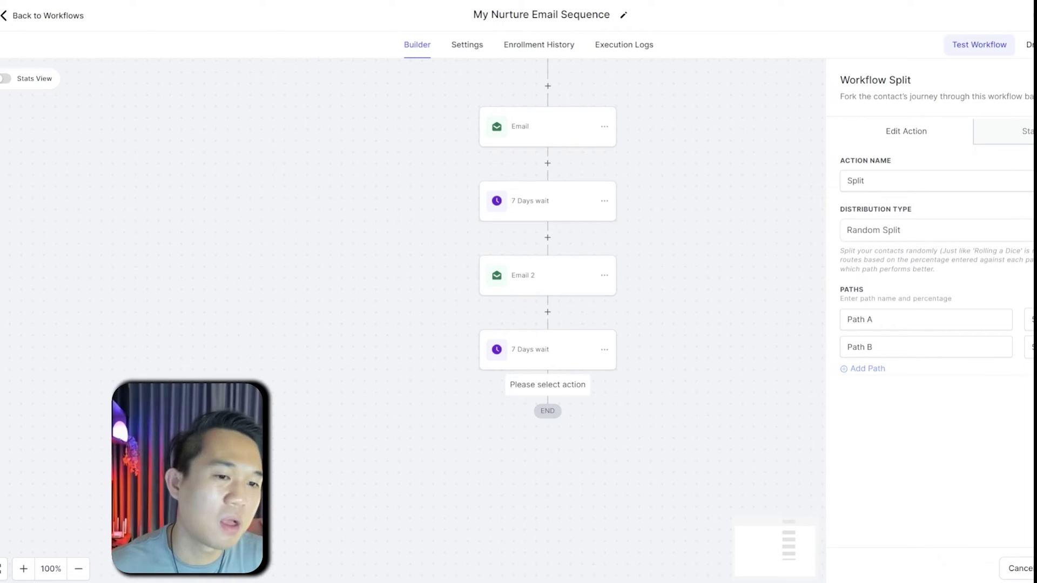
left_click(1029, 347)
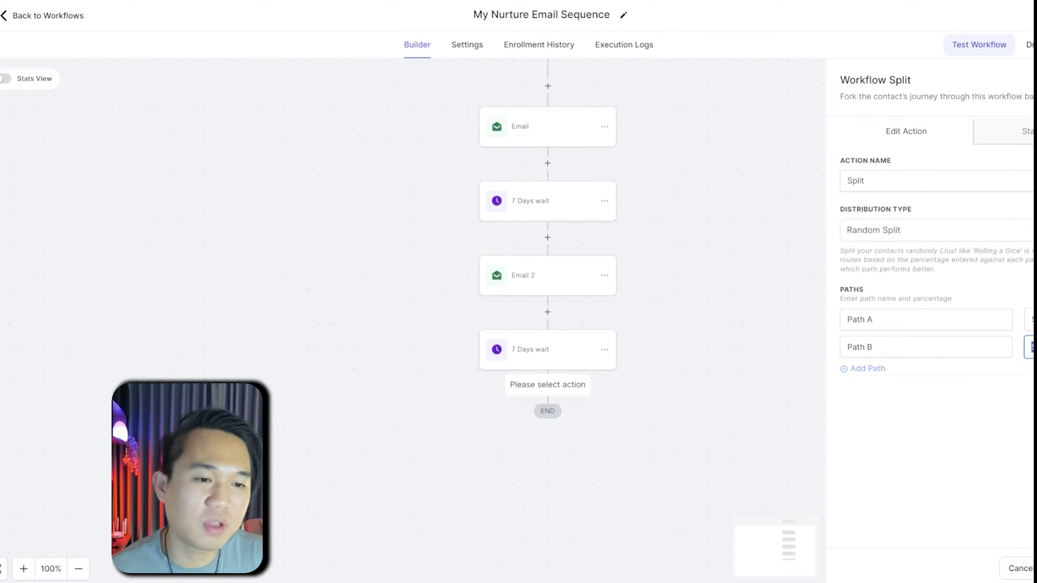
Save the split, then add and discard a mistaken Voicemail step under Path A
left_click(1033, 568)
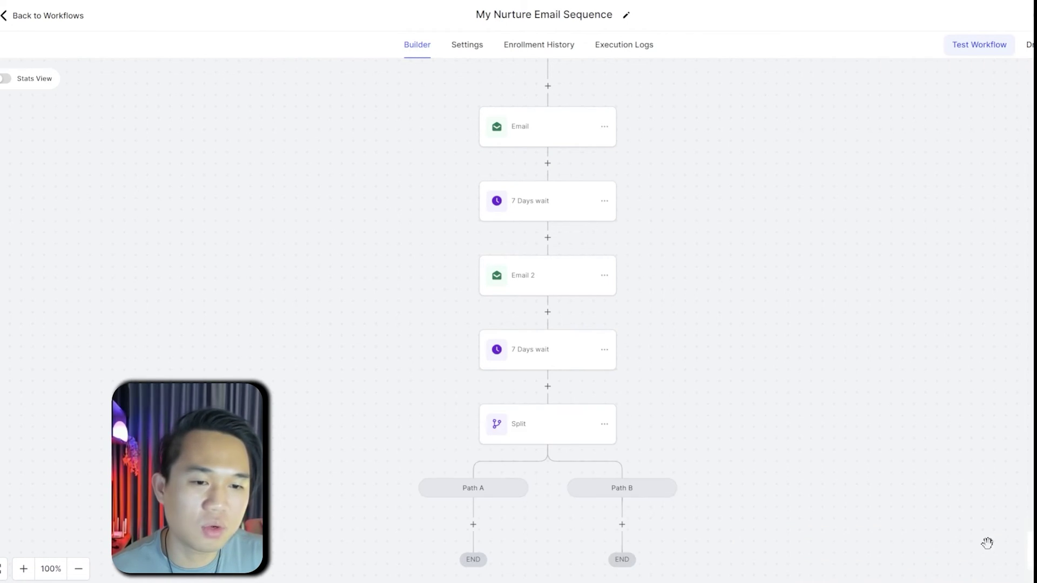
scroll(557, 426, "down", 2)
left_click(474, 412)
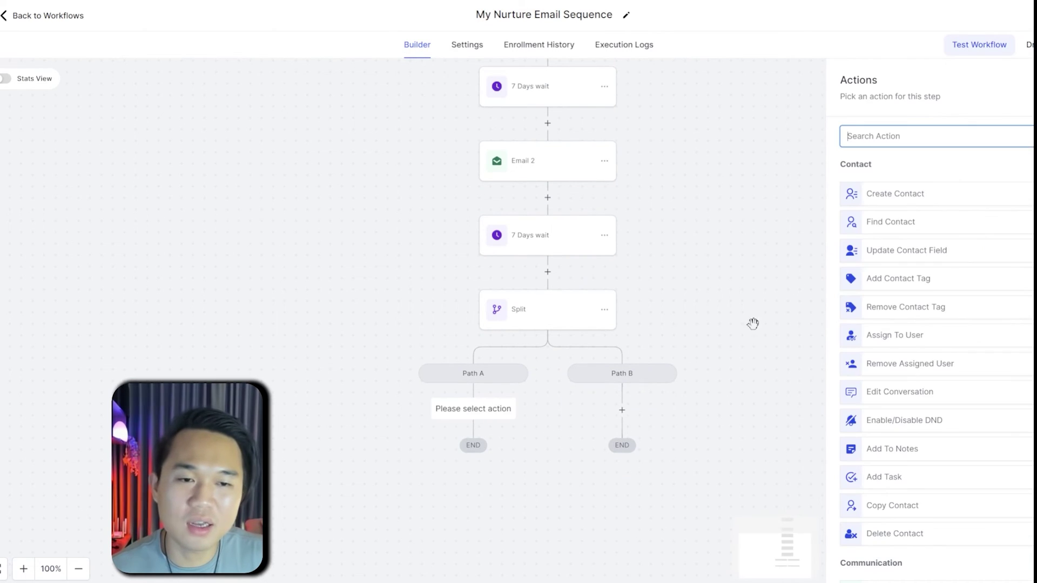
type("email")
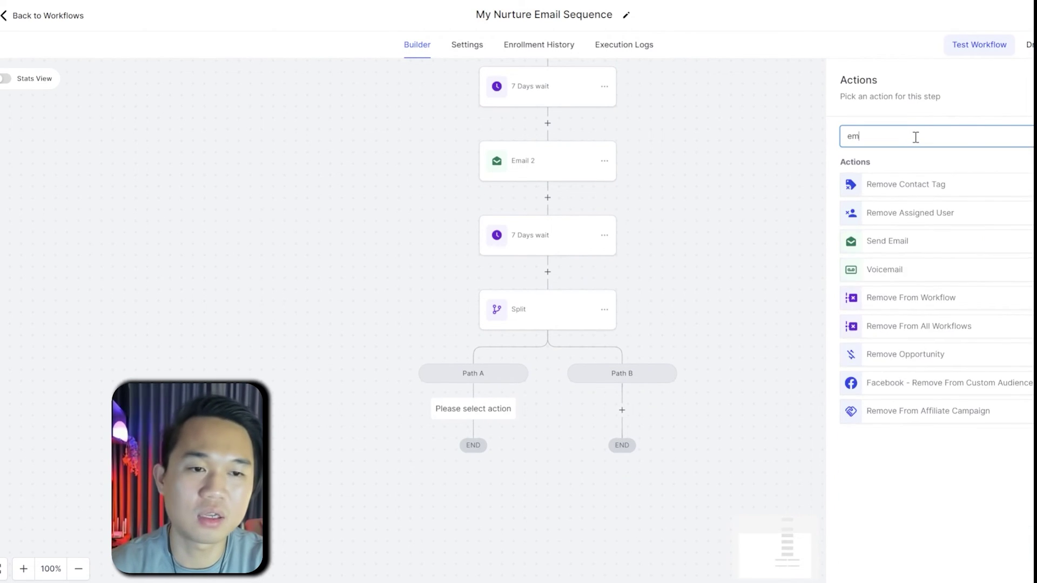
left_click(886, 218)
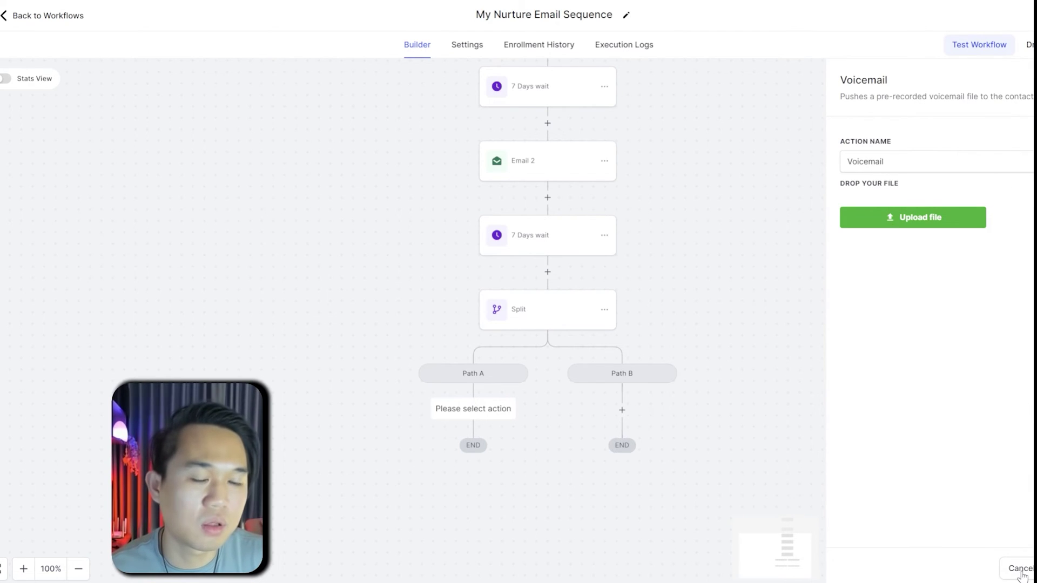
left_click(1020, 570)
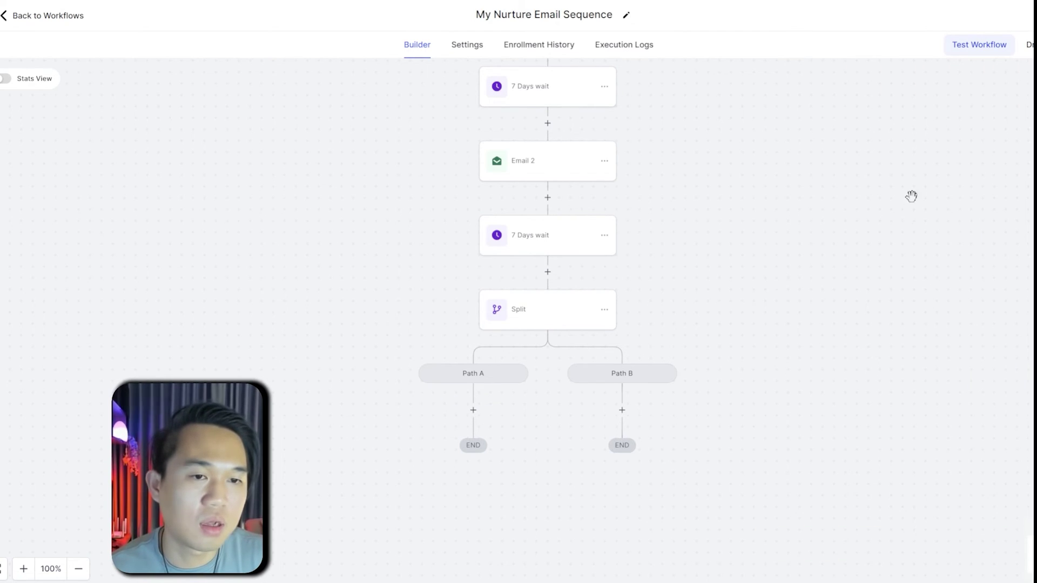
Add a Send Email action under Path A with subject 'test' and body 'te'
left_click(473, 410)
left_click(898, 135)
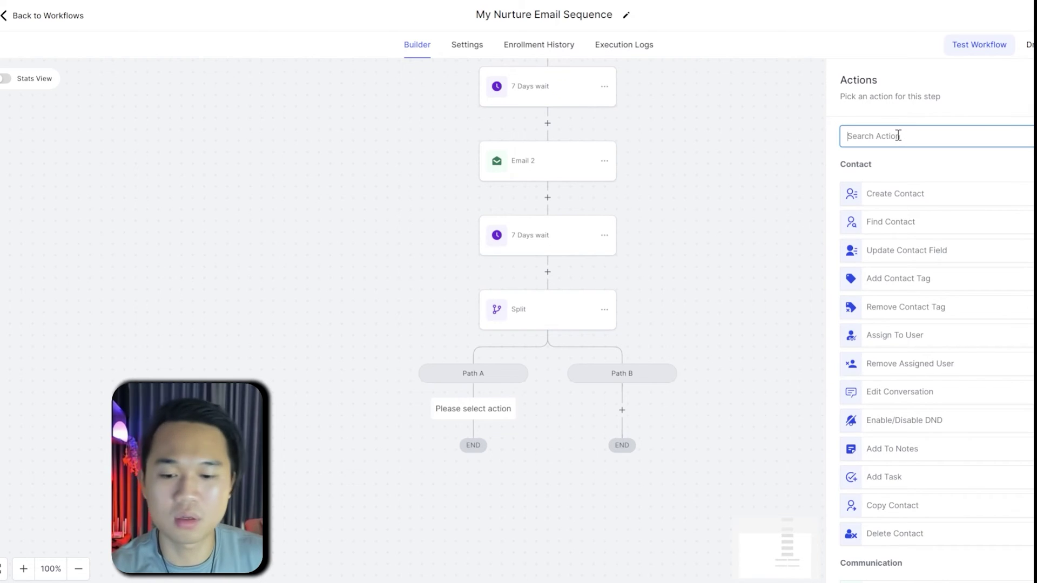
type("email")
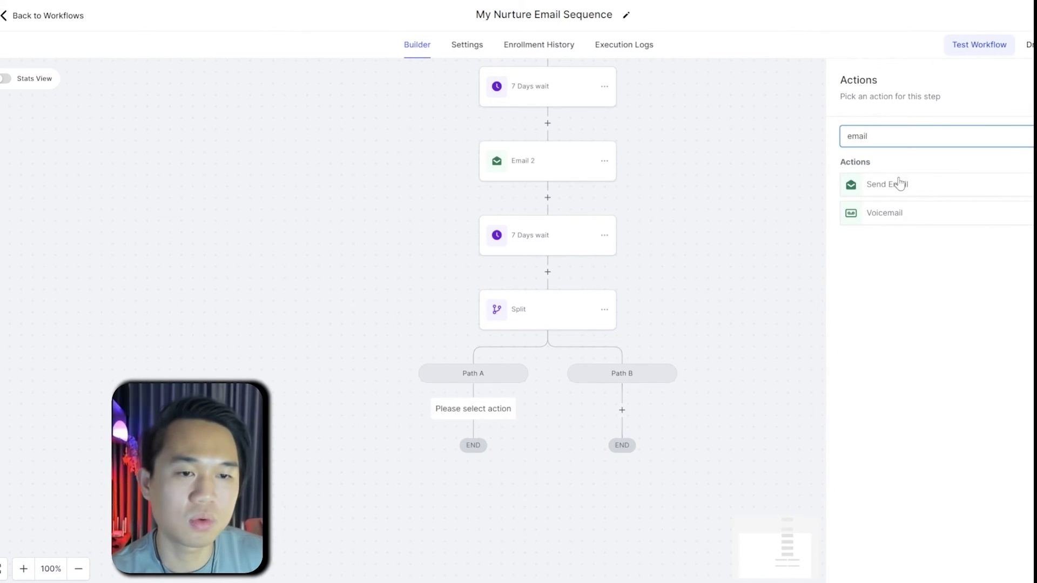
left_click(899, 186)
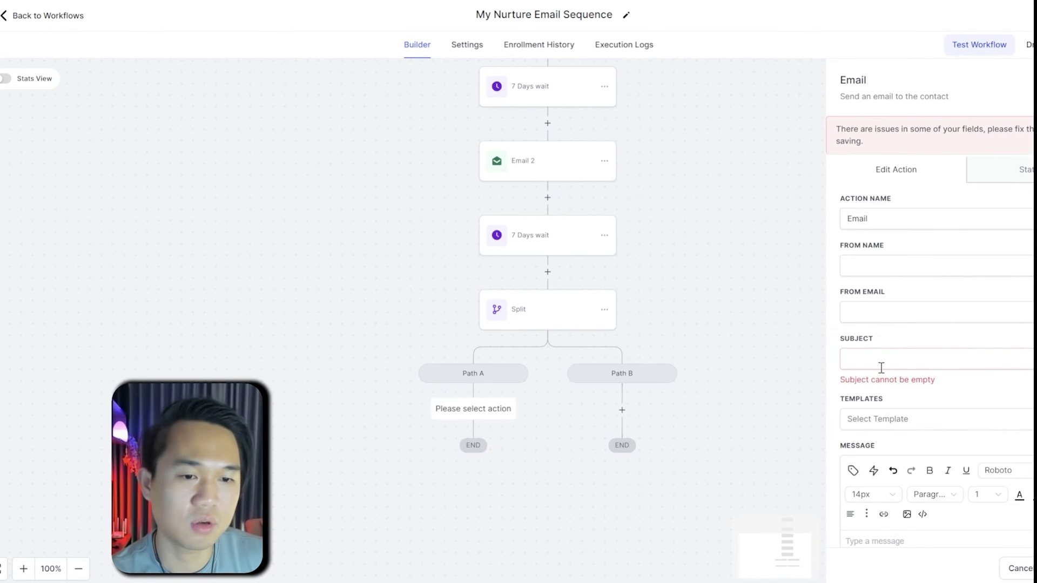
left_click(882, 368)
type("test")
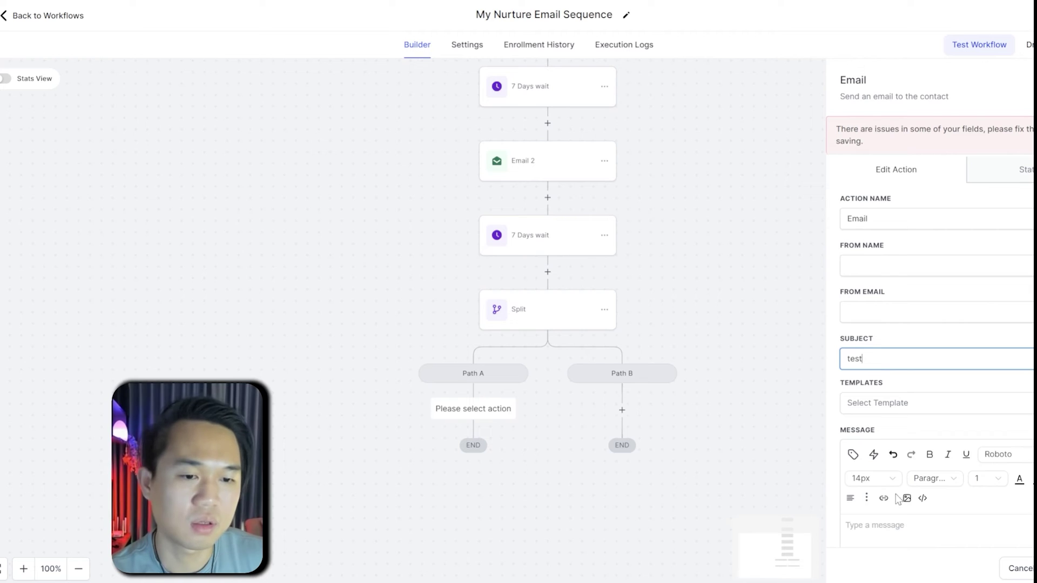
left_click(885, 524)
type("te")
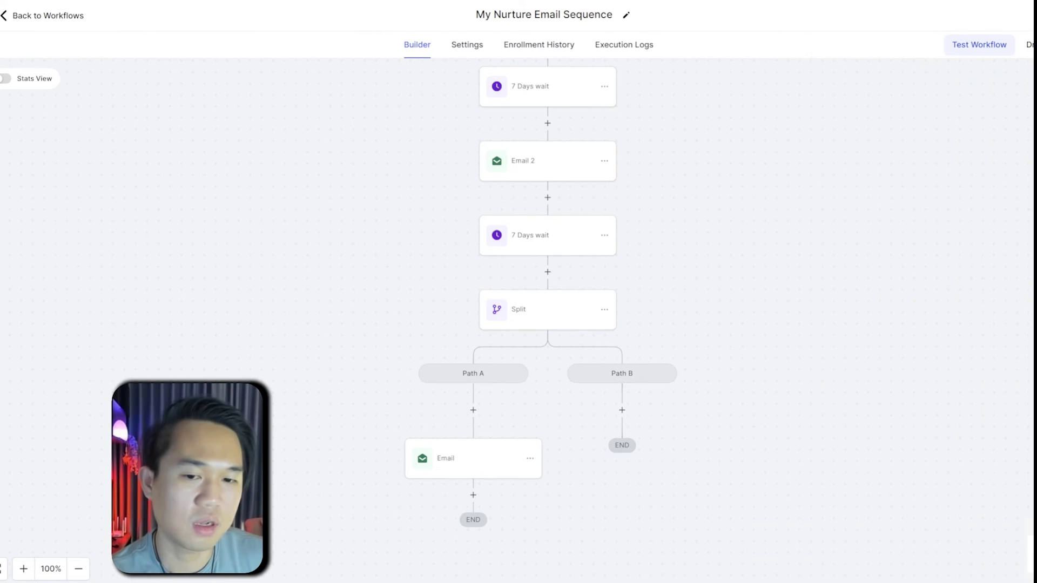
Save the 'test' email, copy just that Email action, and paste it under Path B
left_click(530, 457)
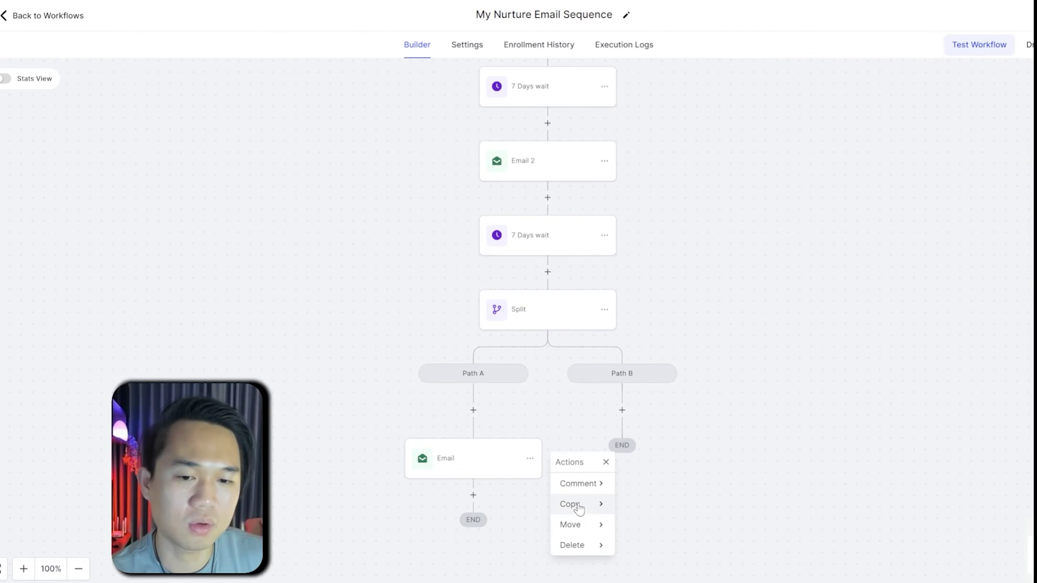
left_click(577, 505)
left_click(650, 482)
left_click(627, 421)
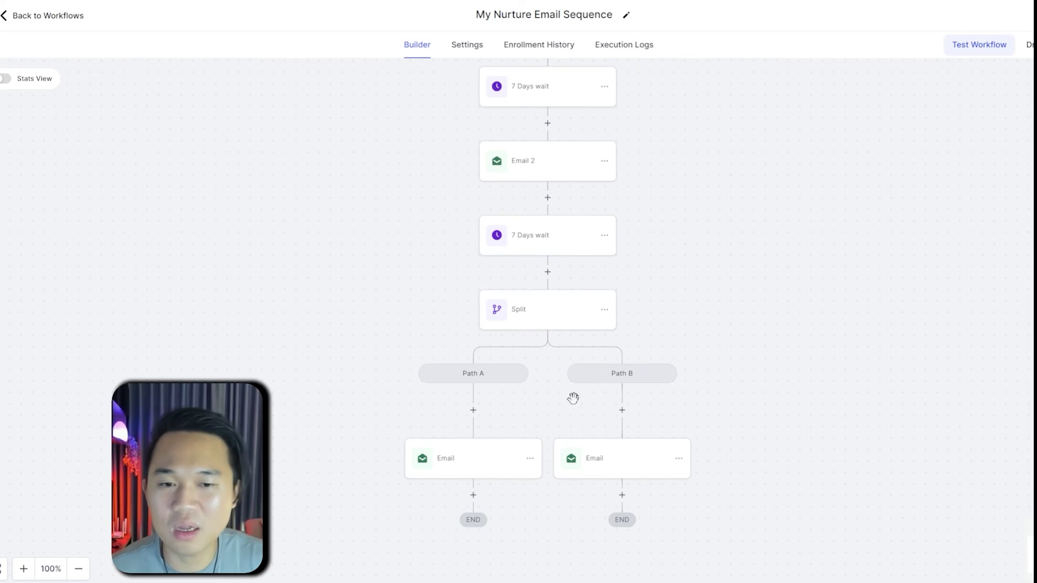
Turn on Stats View to show Split path totals and Email delivery metrics
left_click(5, 79)
scroll(464, 378, "down", 5)
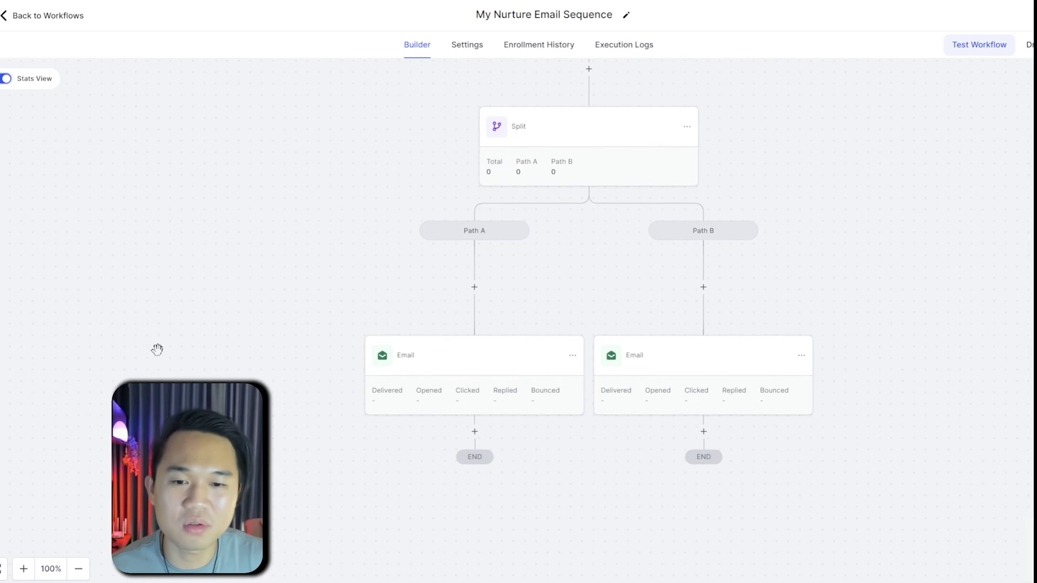